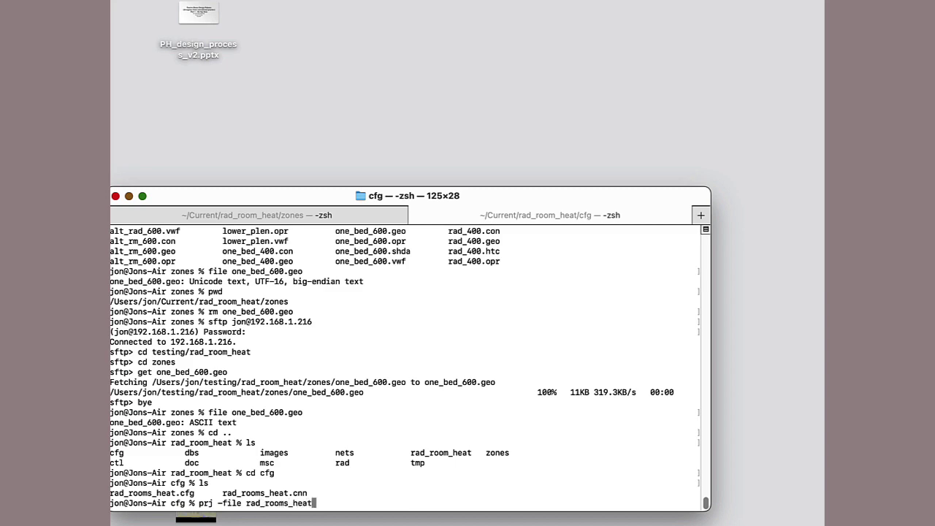
# Step: Launch the project manager on rad_rooms_heat.cfg and enlarge the menu, feedback and dialog fonts
pyautogui.press('Return')
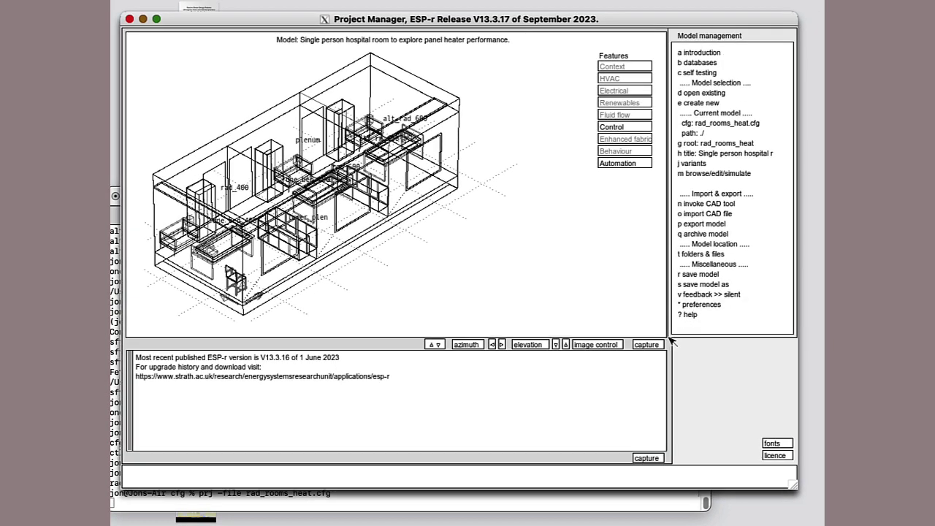
pyautogui.click(770, 443)
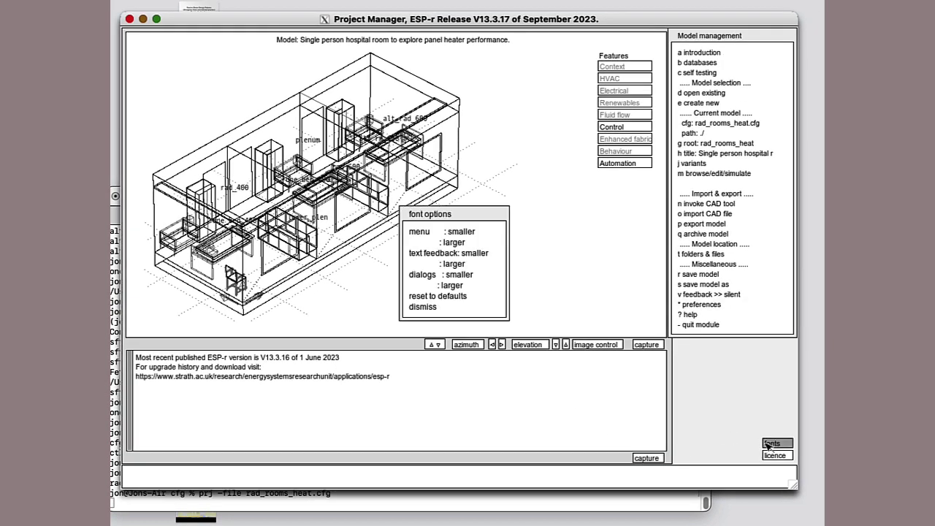
pyautogui.click(446, 243)
pyautogui.click(770, 442)
pyautogui.click(450, 285)
pyautogui.click(770, 445)
pyautogui.click(438, 282)
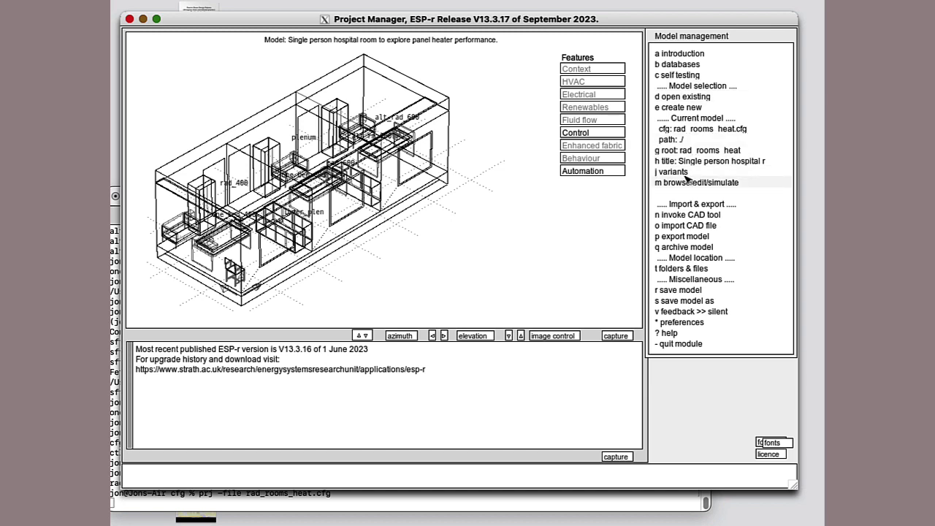
# Step: Go through browse/edit/simulate and composition to the geometry & attribution zone list
pyautogui.click(686, 181)
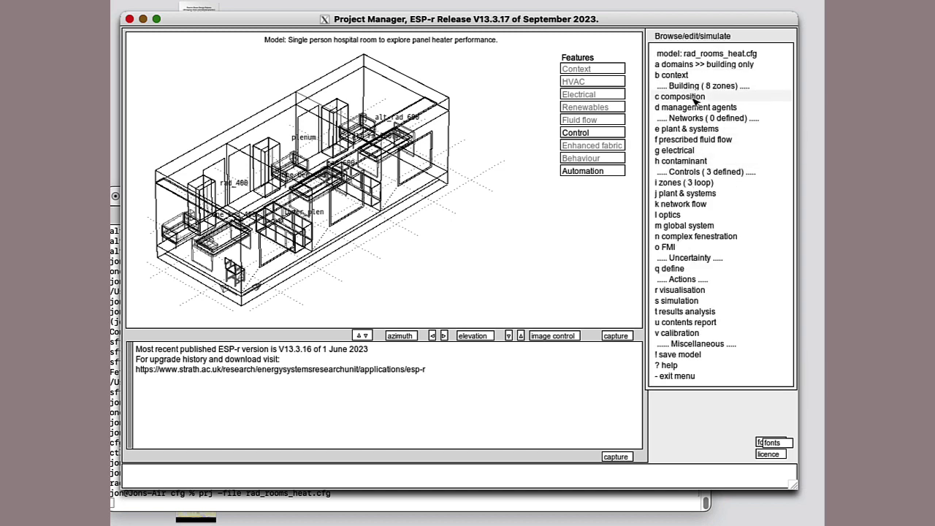
pyautogui.click(690, 97)
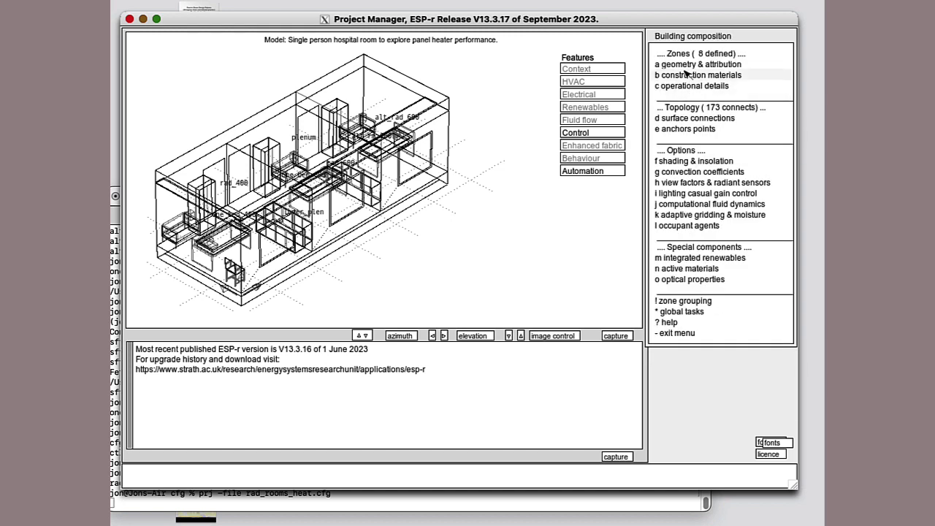
pyautogui.click(680, 64)
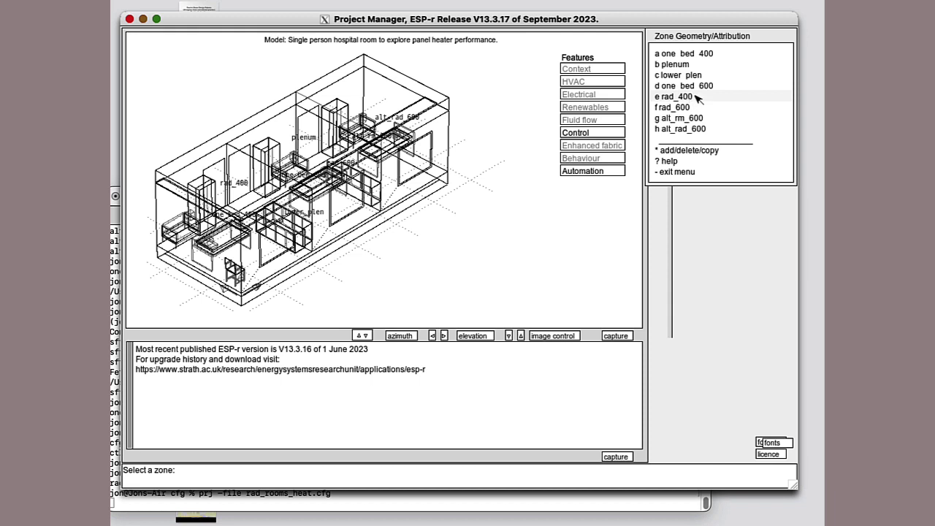
# Step: Open zone one_bed_400's geometry and hide the site origin and grid in its wireframe
pyautogui.click(679, 55)
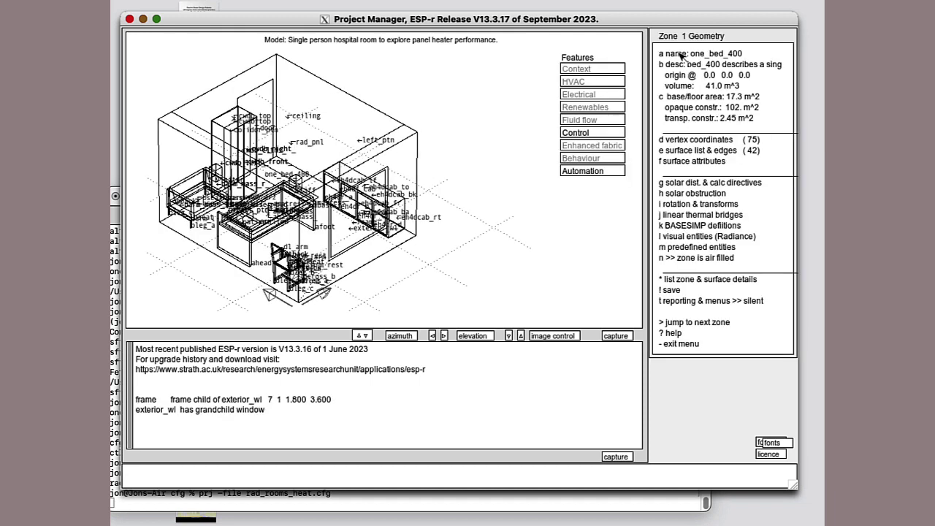
pyautogui.click(552, 337)
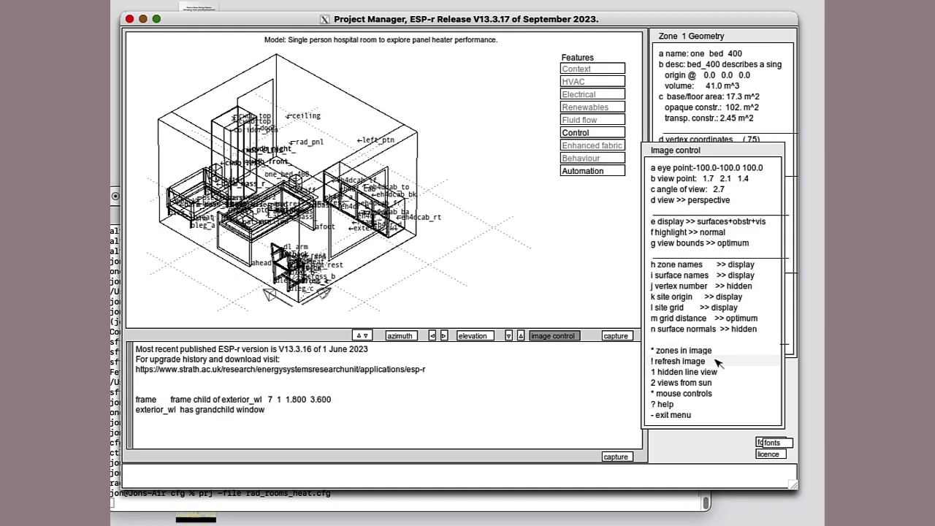
pyautogui.click(718, 298)
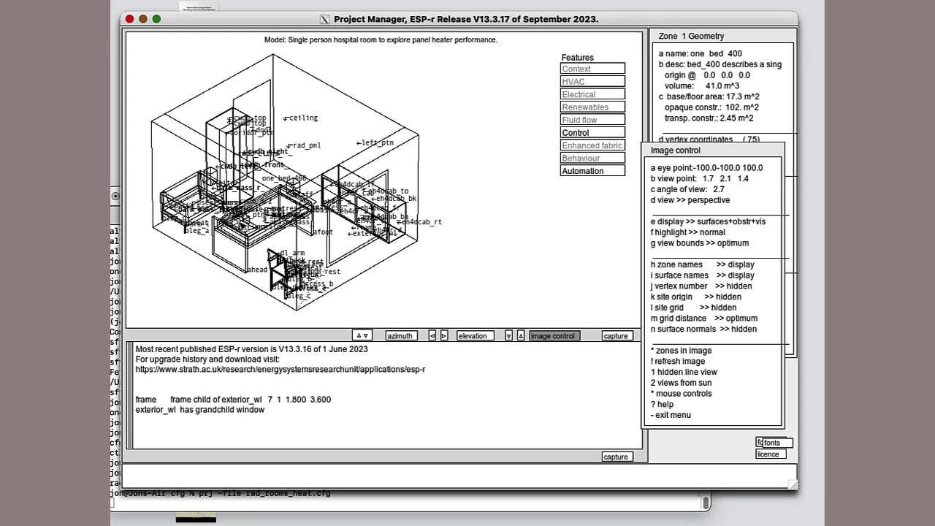
# Step: Set zone reporting to detailed and list the rad_pnl surface's six vertices at 2.7 m
pyautogui.click(672, 415)
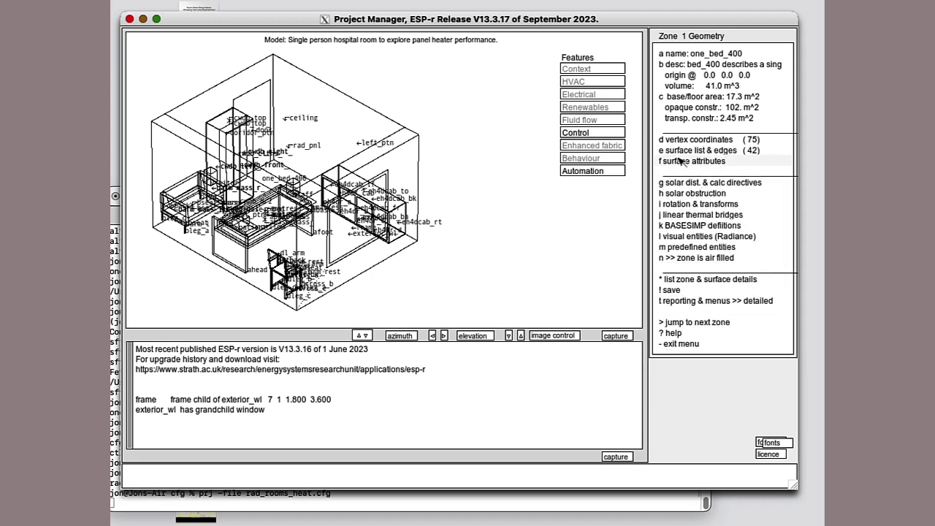
pyautogui.click(694, 161)
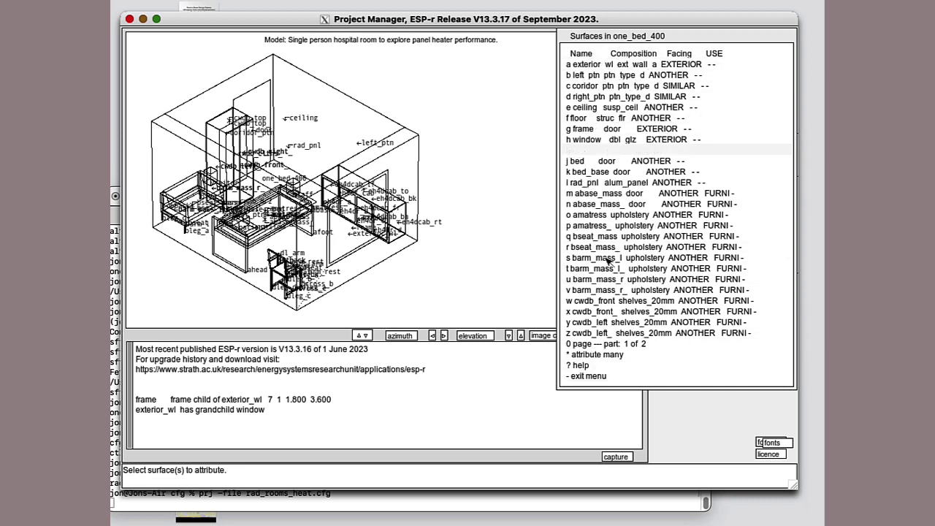
pyautogui.click(619, 341)
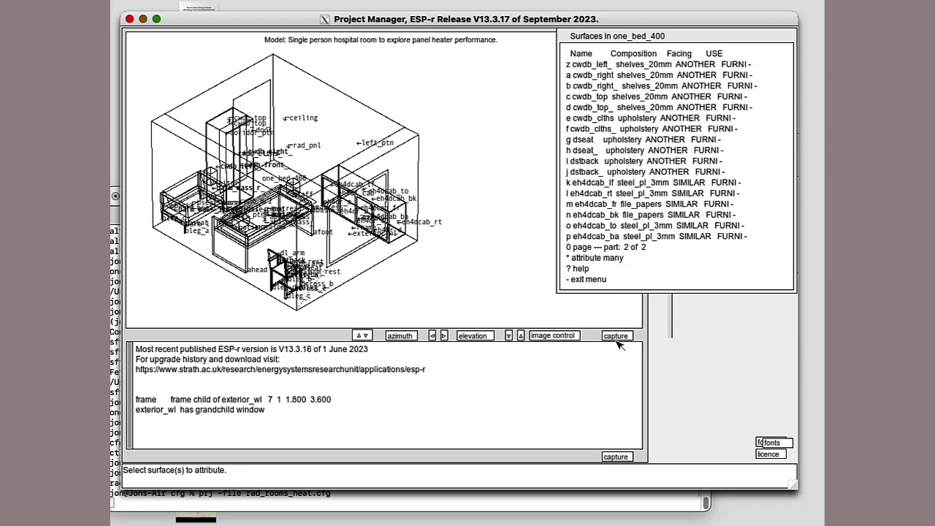
pyautogui.click(620, 247)
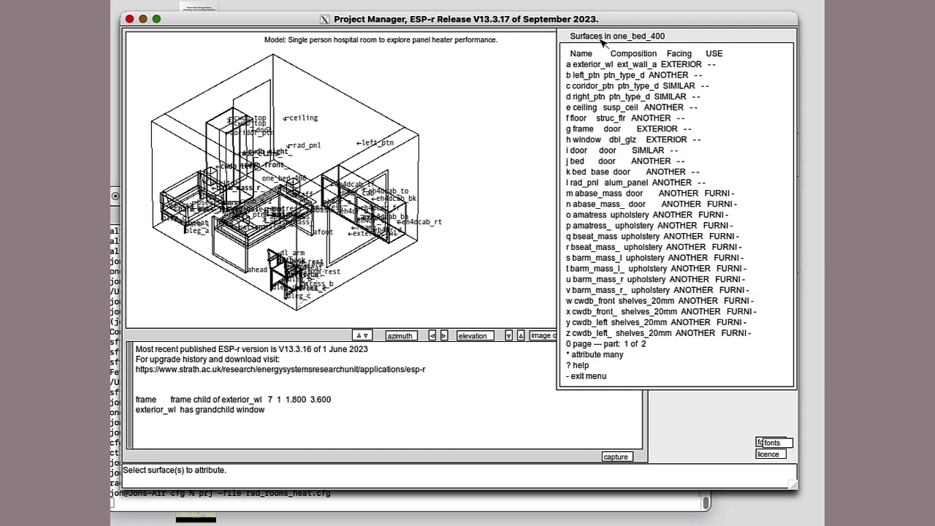
pyautogui.click(593, 184)
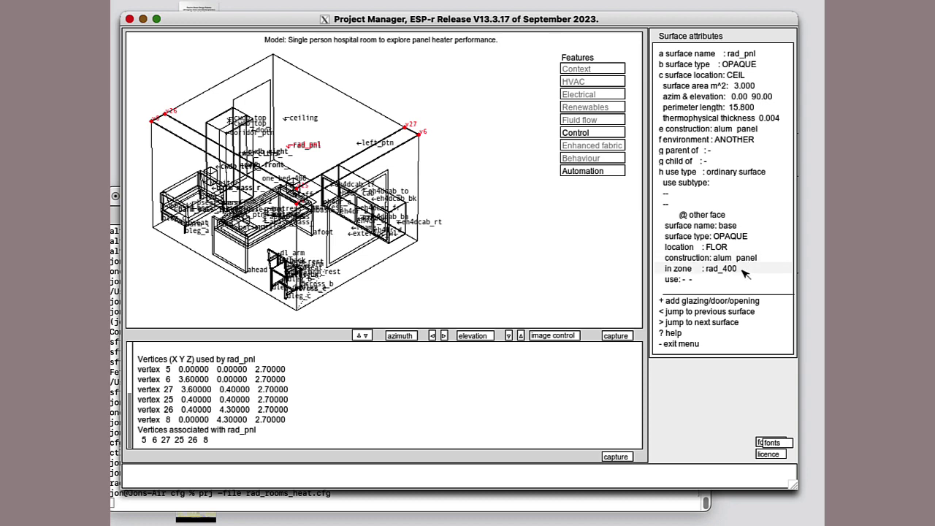
pyautogui.click(682, 343)
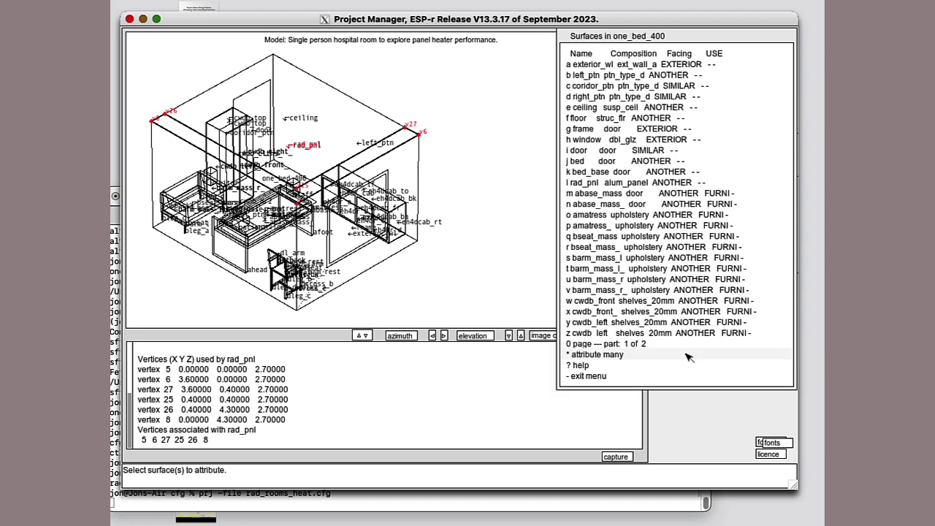
pyautogui.click(659, 376)
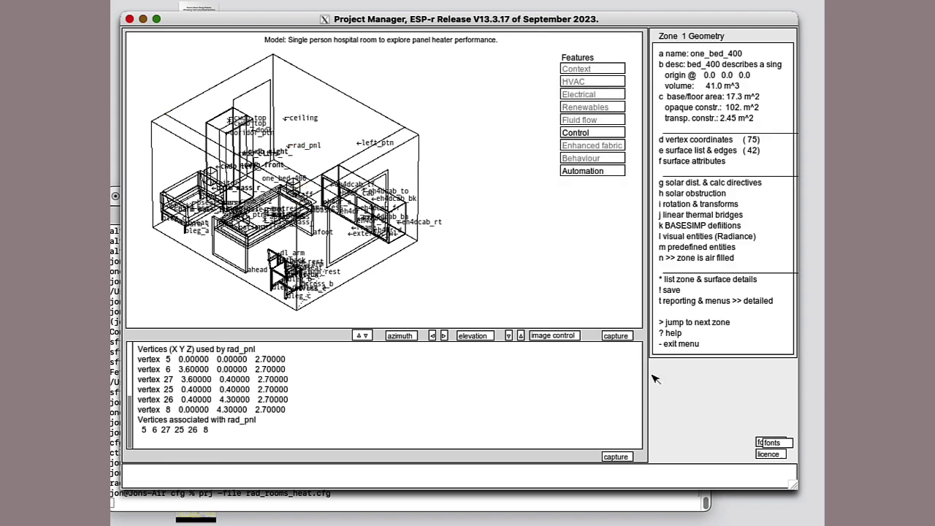
# Step: Step through the plenum and lower_plen zones to zone 4, one_bed_600
pyautogui.click(700, 321)
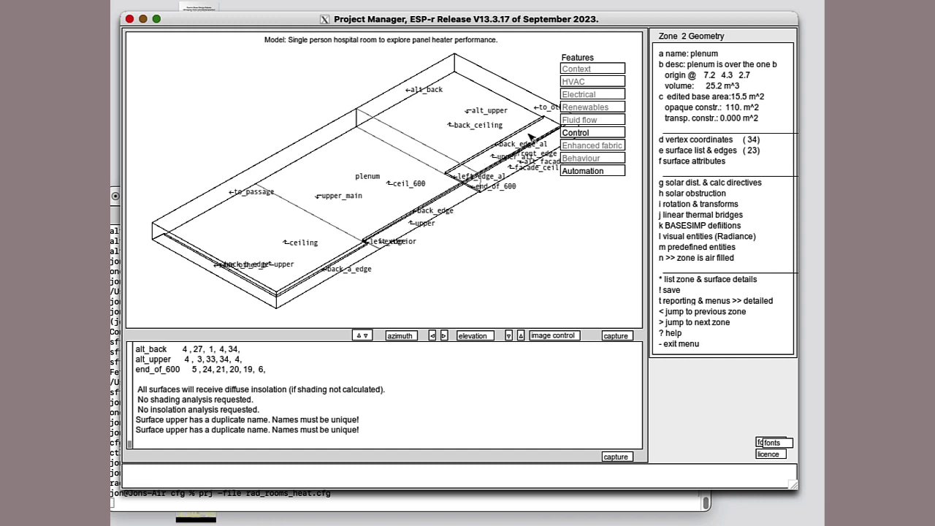
pyautogui.click(673, 322)
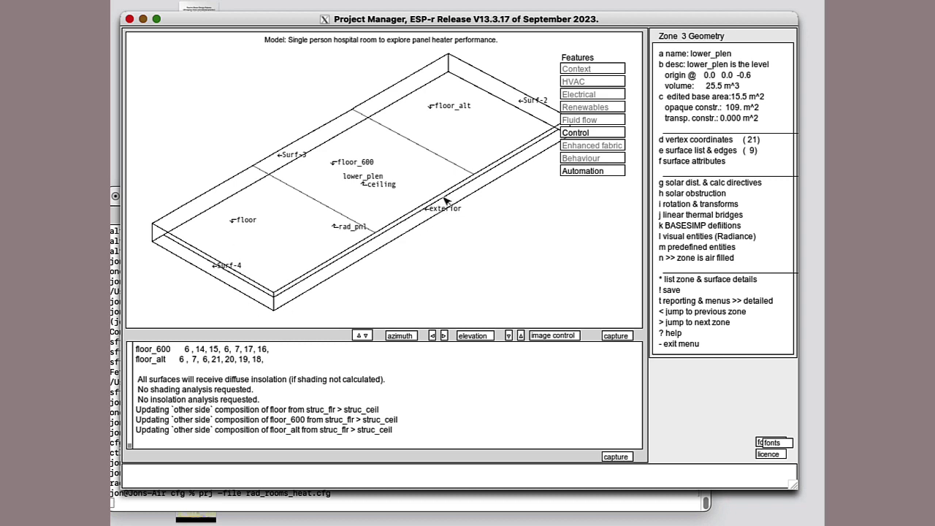
pyautogui.click(686, 323)
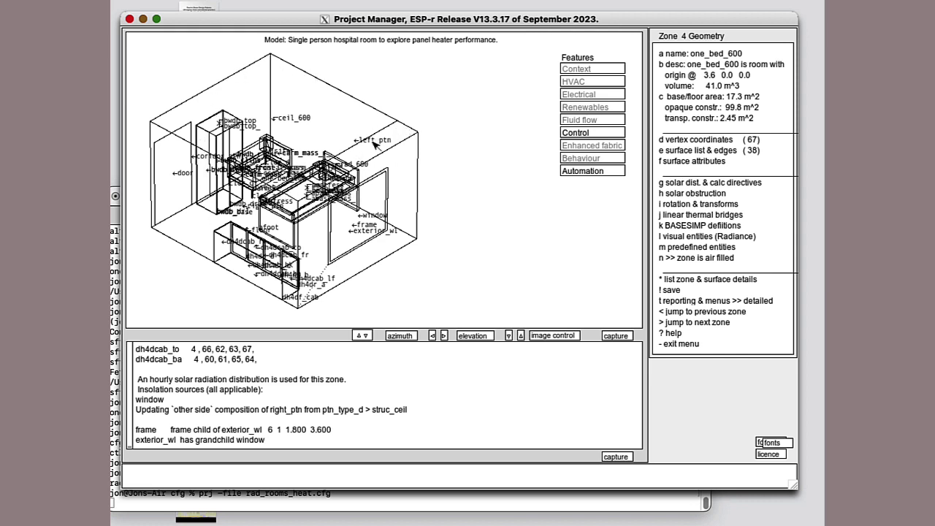
# Step: Step on through rad_400 and rad_600 to display zone 7, alt_rm_600
pyautogui.press('>')
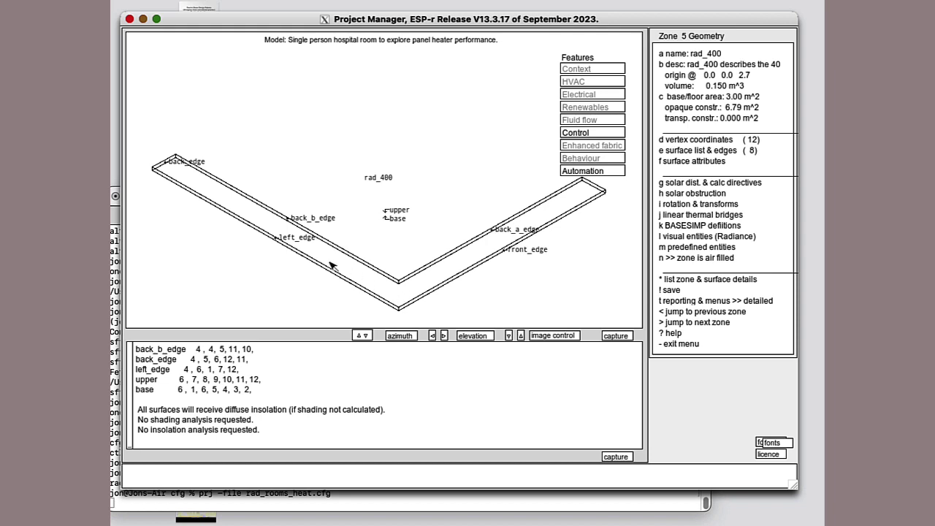
pyautogui.click(682, 322)
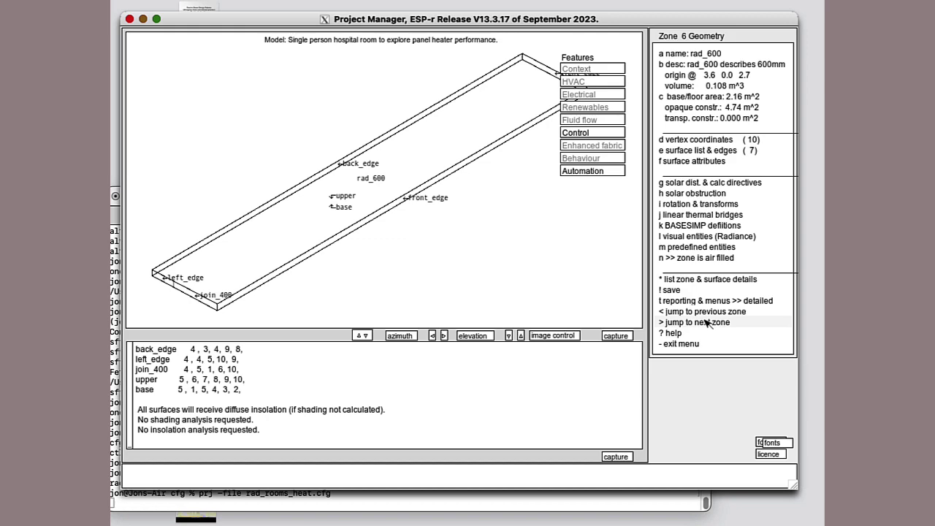
pyautogui.click(707, 324)
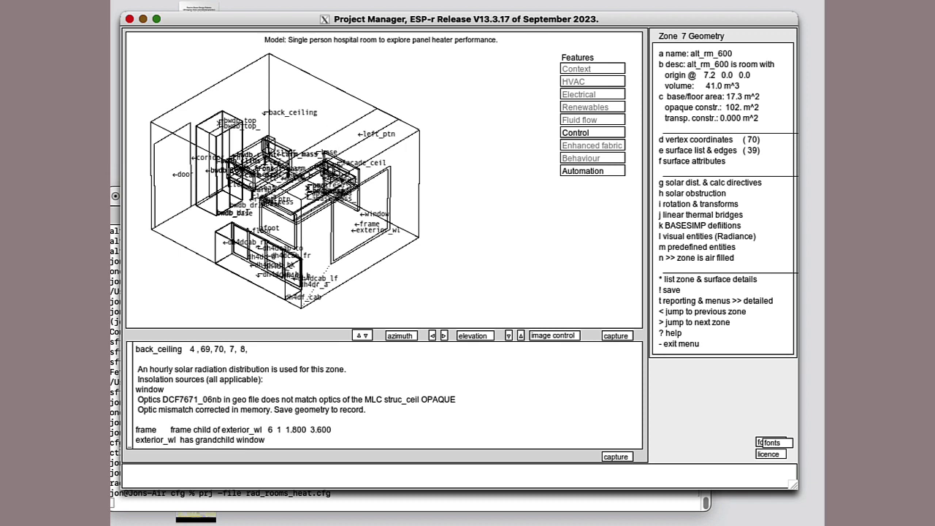
# Step: Show alt_rad_600's geometry, then leave the zone geometry list
pyautogui.click(655, 326)
pyautogui.click(690, 343)
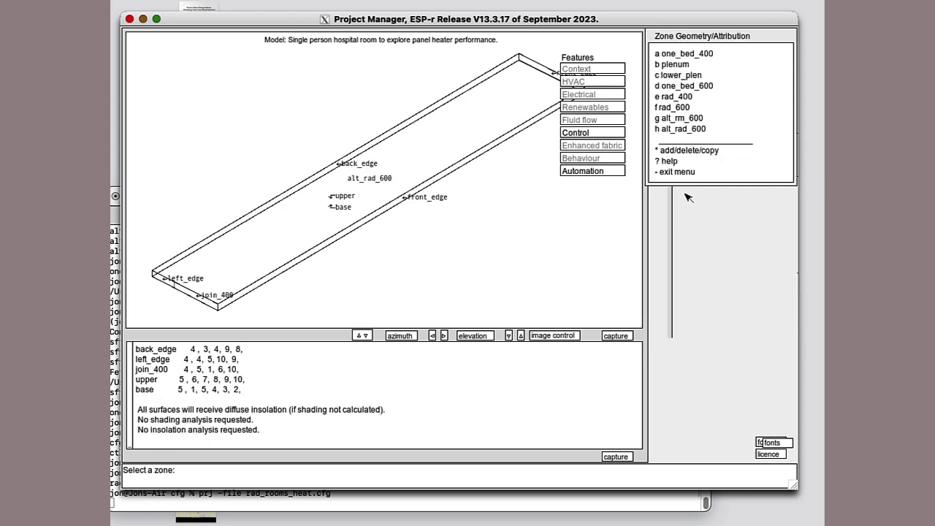
pyautogui.click(682, 172)
# Step: Check which zones have view factors defined, then return to the top-level model menu
pyautogui.click(682, 173)
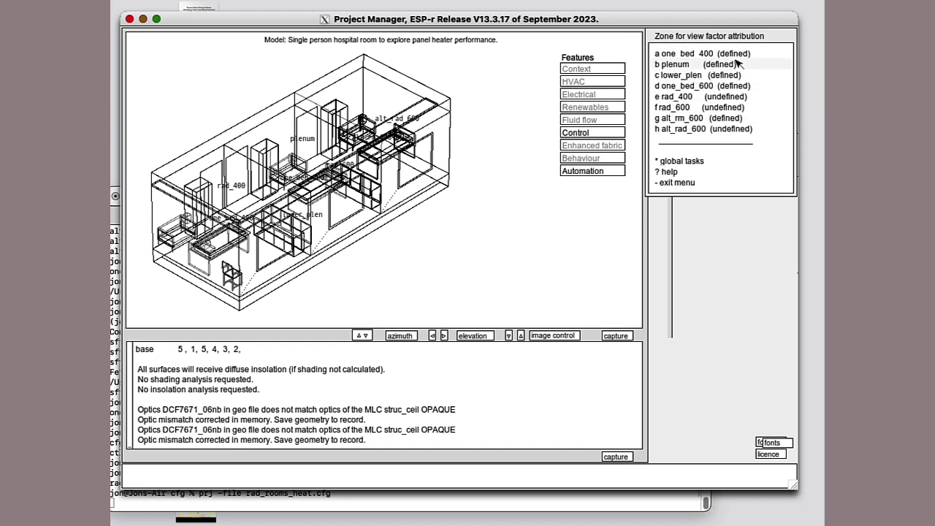
pyautogui.click(676, 183)
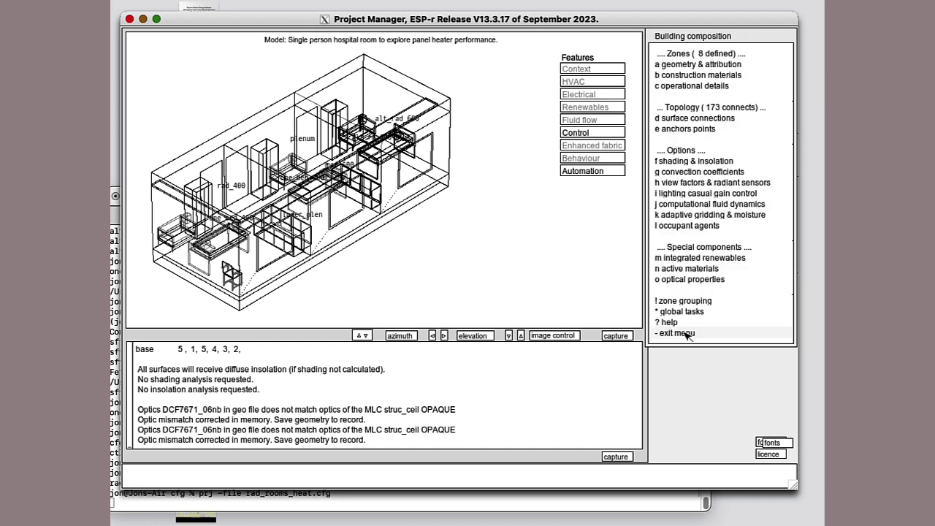
pyautogui.click(687, 335)
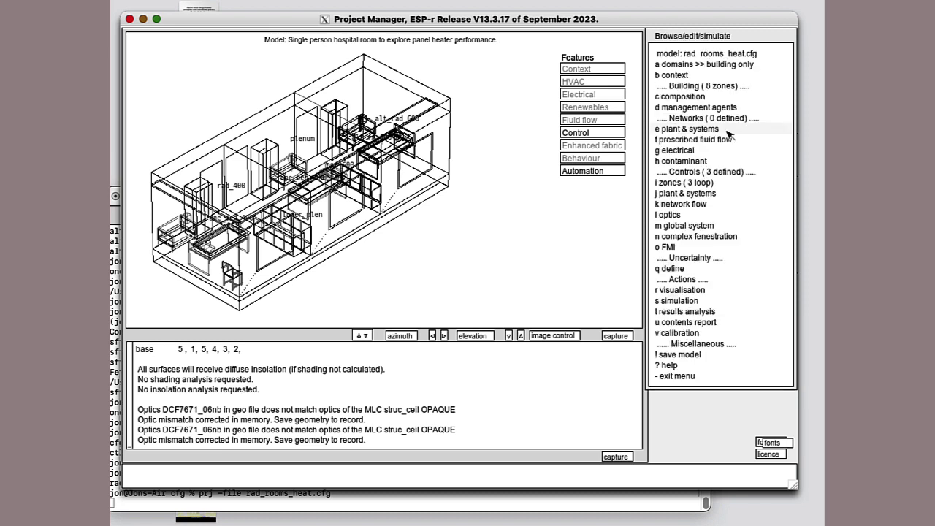
# Step: Review the rad 400 loop's period data in the rad_room_heat.ctl control file
pyautogui.click(691, 184)
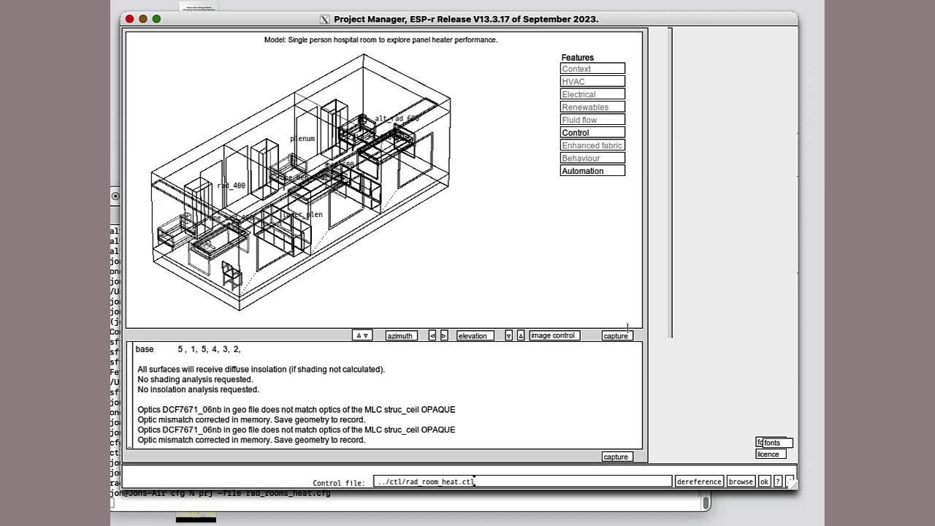
pyautogui.click(763, 480)
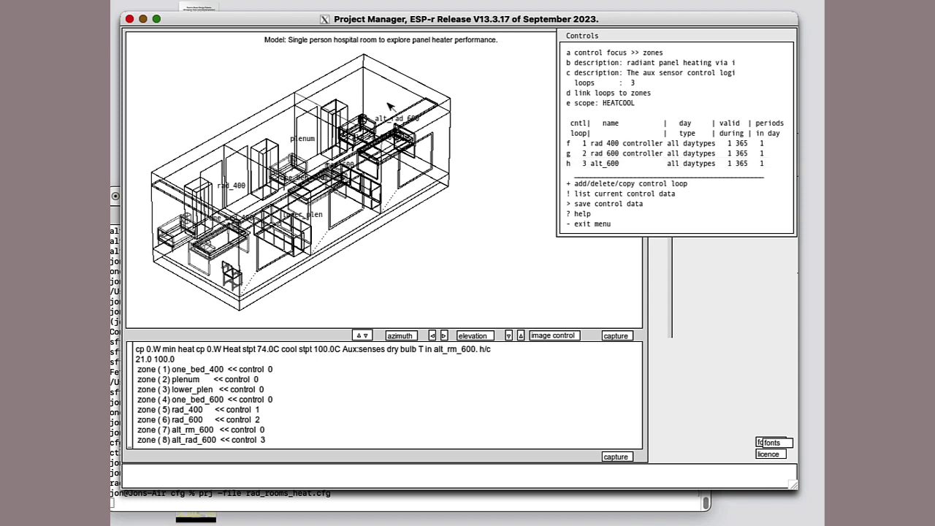
pyautogui.click(637, 144)
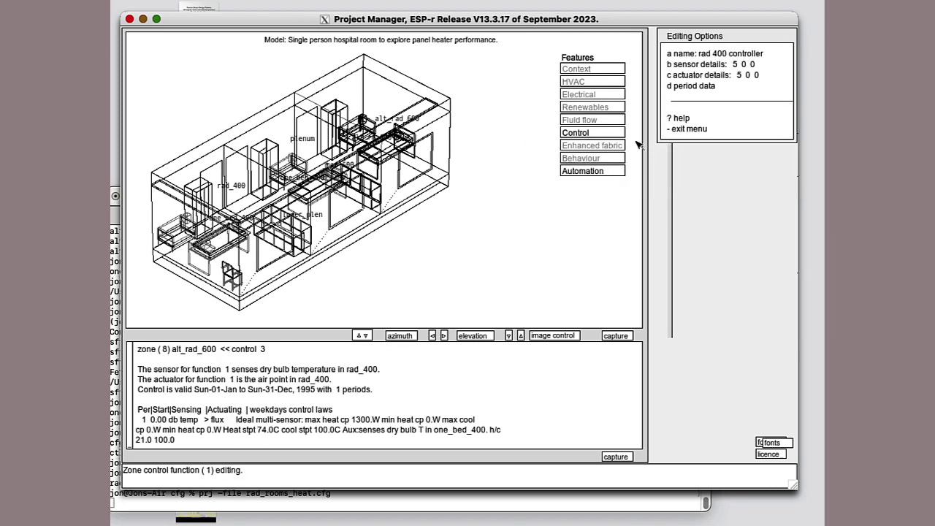
pyautogui.click(703, 87)
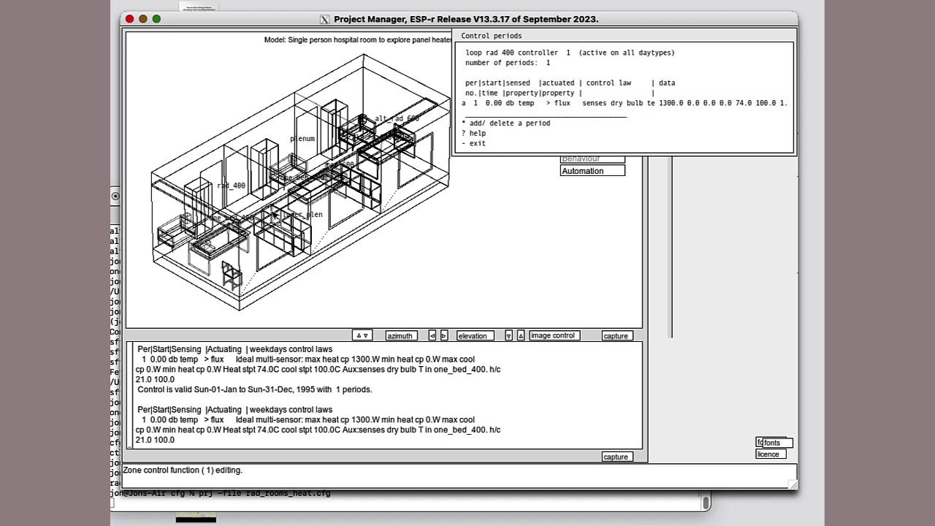
# Step: Exit the control menus, confirming the exit and answering the save-changes prompt
pyautogui.click(527, 145)
pyautogui.click(690, 128)
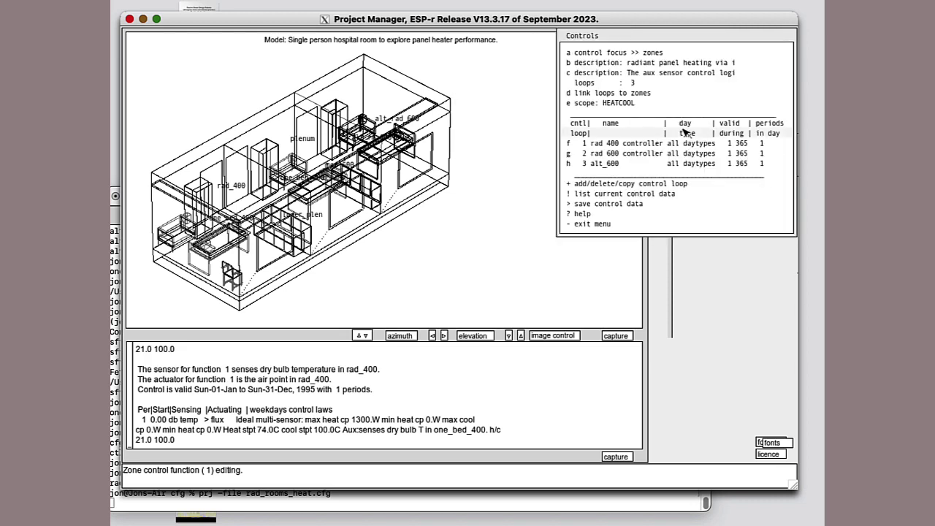
pyautogui.click(630, 223)
pyautogui.click(749, 481)
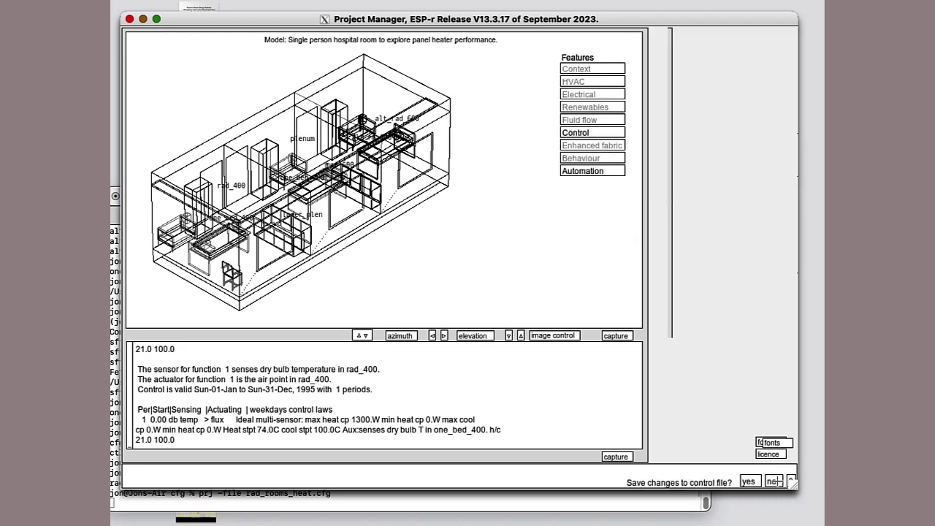
pyautogui.click(771, 481)
# Step: Check convection coefficient attribution by zone, then list the zones' view factor status
pyautogui.click(683, 97)
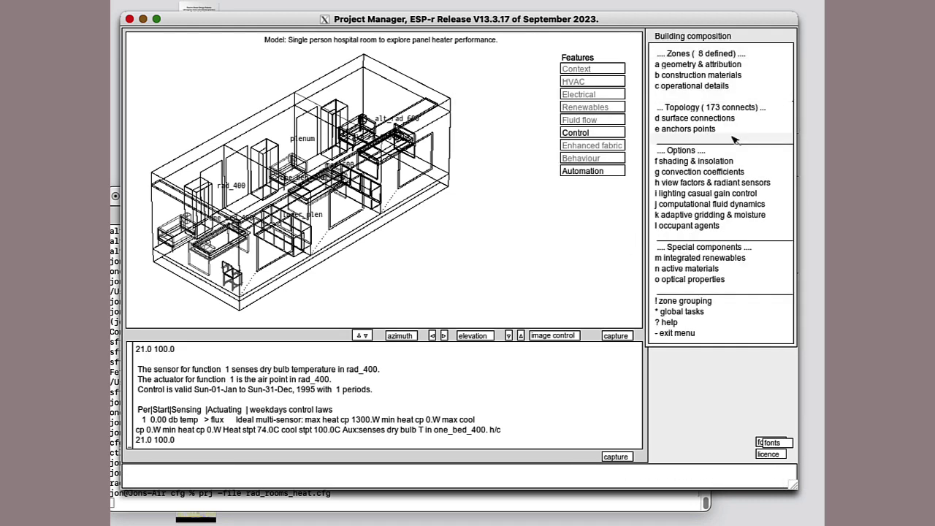
pyautogui.click(715, 172)
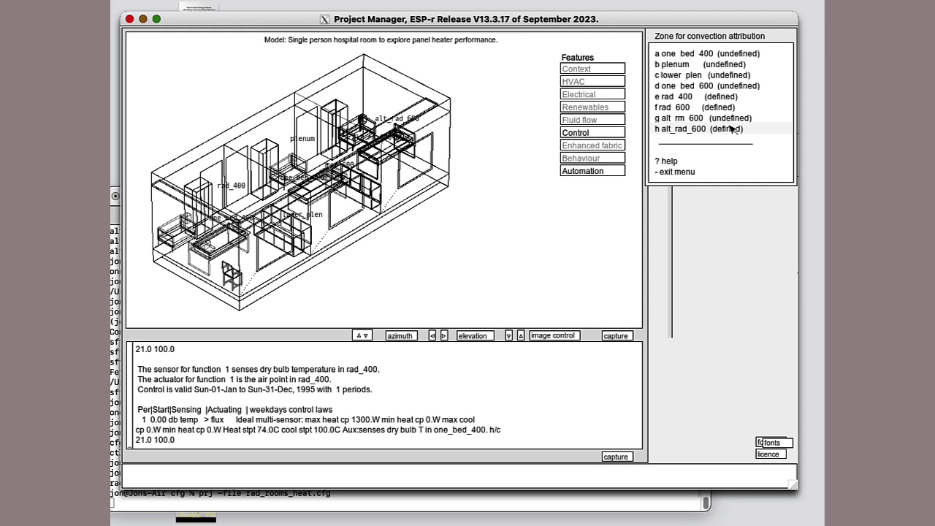
pyautogui.click(706, 172)
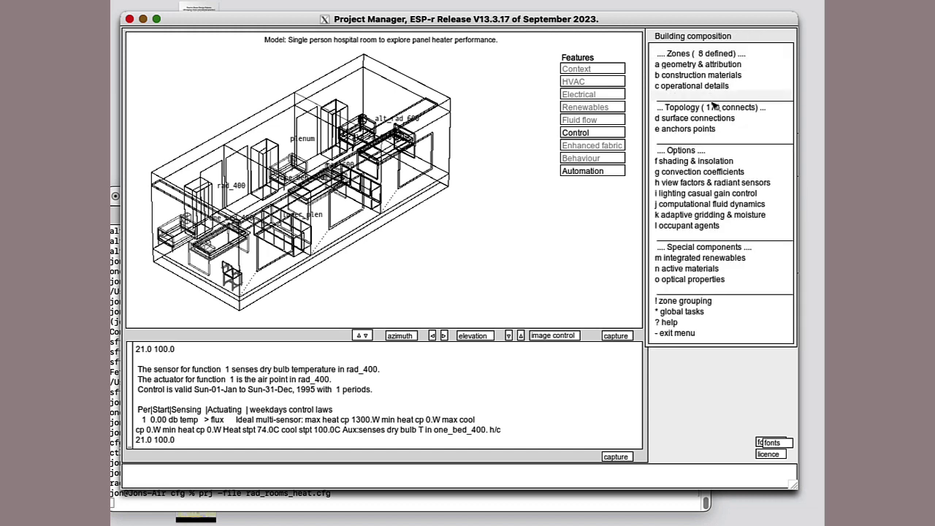
pyautogui.click(679, 183)
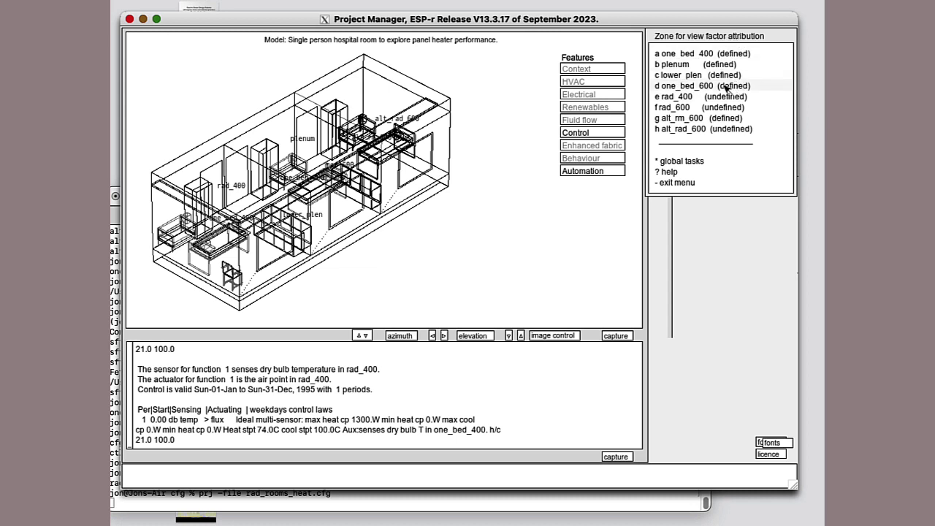
# Step: Review one_bed_400.vwf's view factors and three MRT sensors, then return to the top-level menu
pyautogui.click(703, 54)
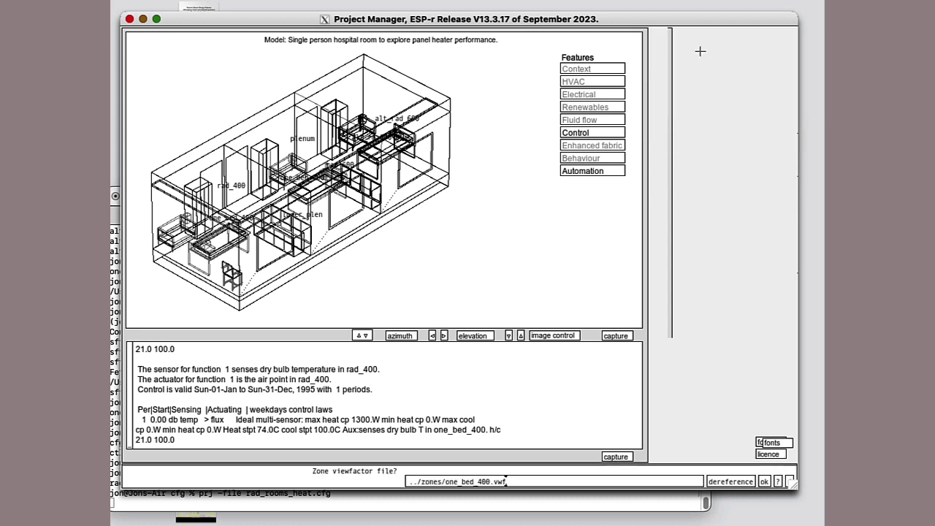
pyautogui.click(763, 480)
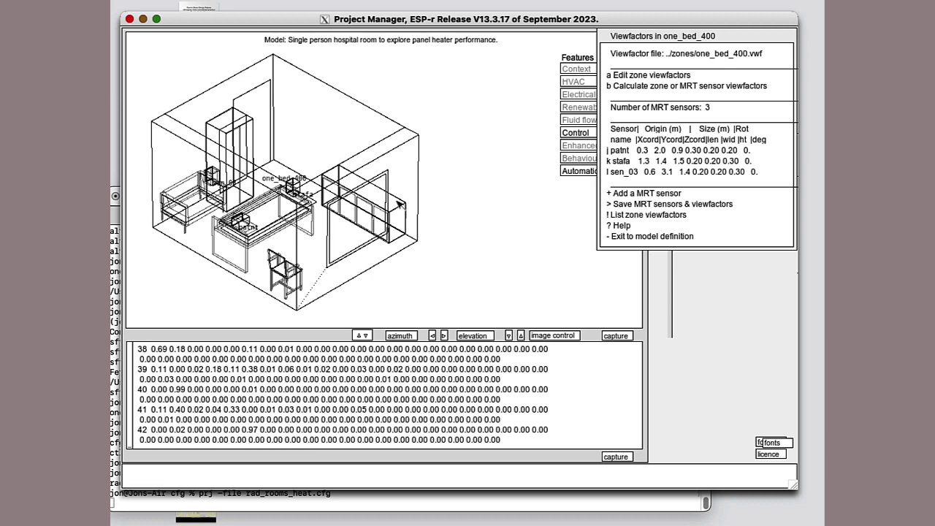
pyautogui.click(653, 237)
pyautogui.click(683, 185)
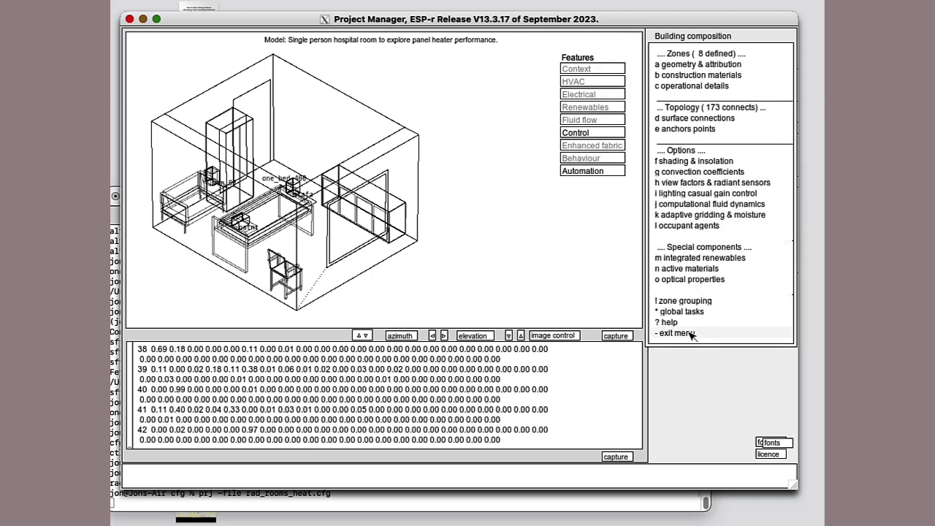
pyautogui.click(690, 333)
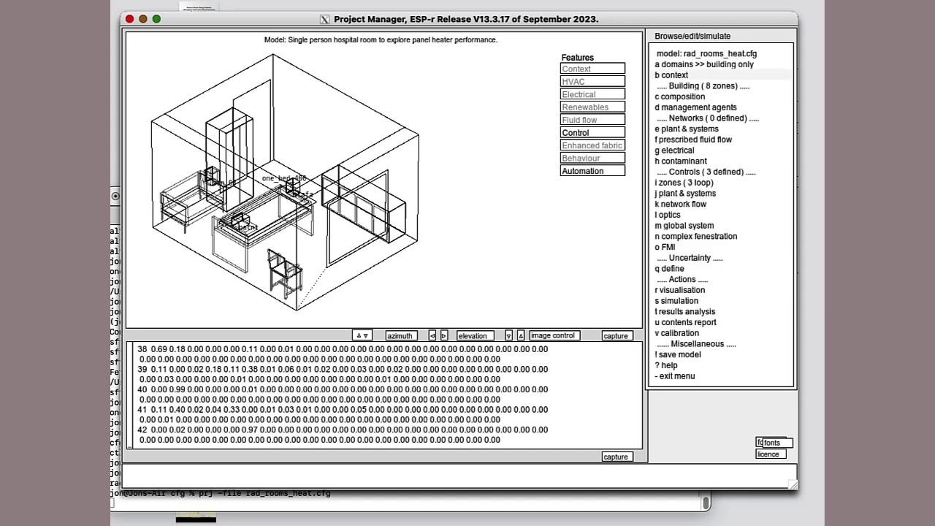